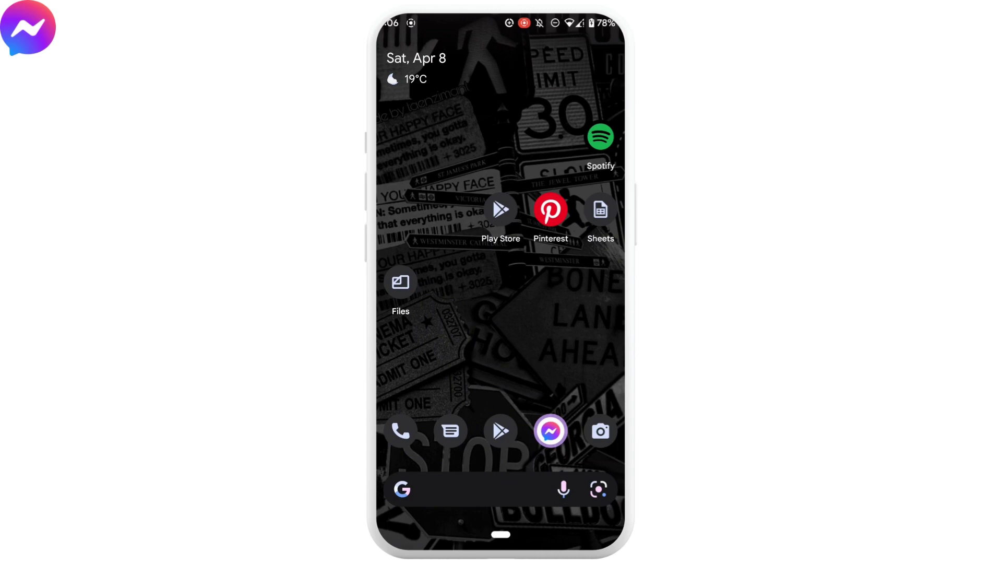
- Open the Messenger app from the Android app drawer
drag(600, 439, 600, 157)
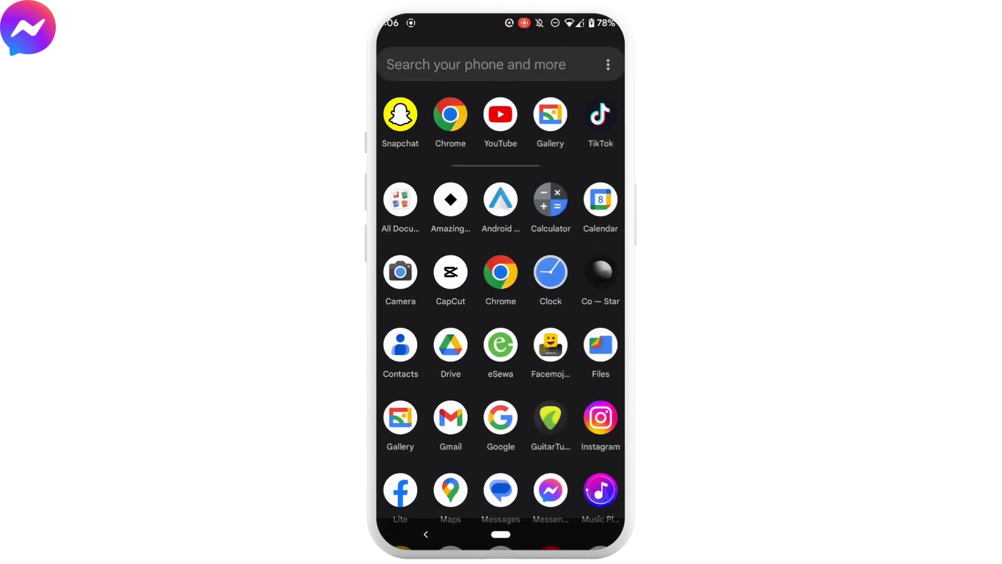
drag(579, 422, 580, 329)
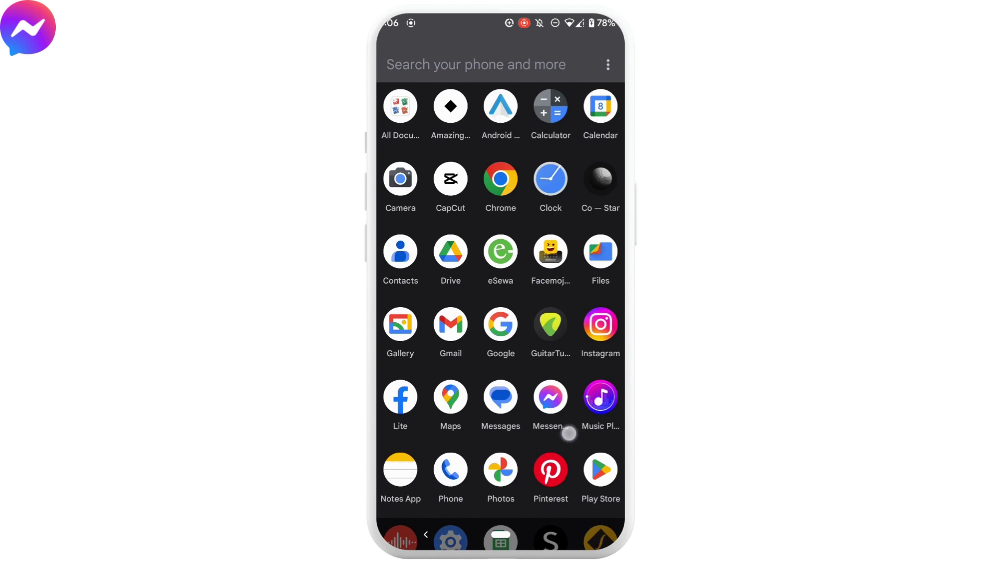
drag(569, 433, 564, 338)
click(550, 331)
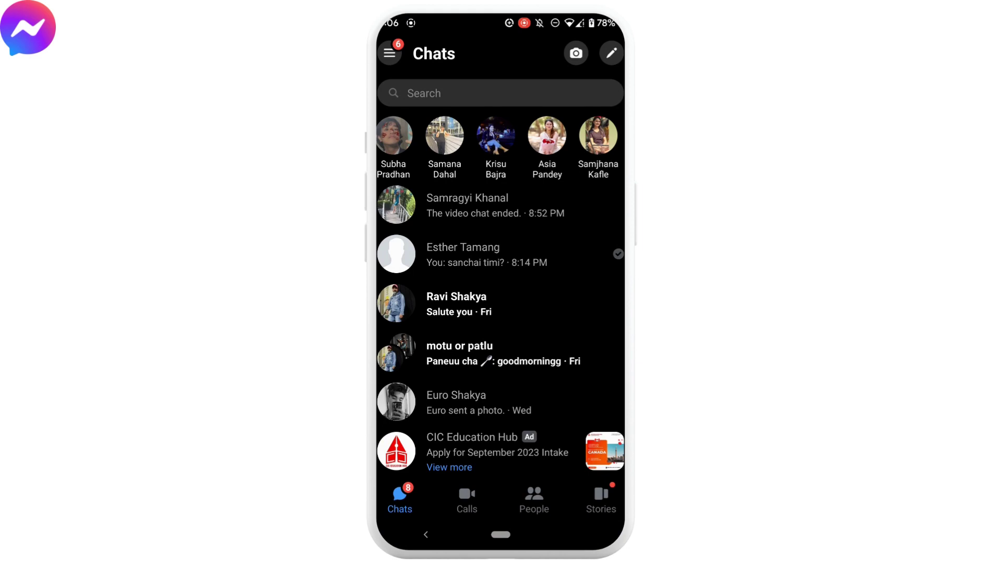
- Show the Recents call history in Messenger's Calls tab, scrolled to the top
click(468, 498)
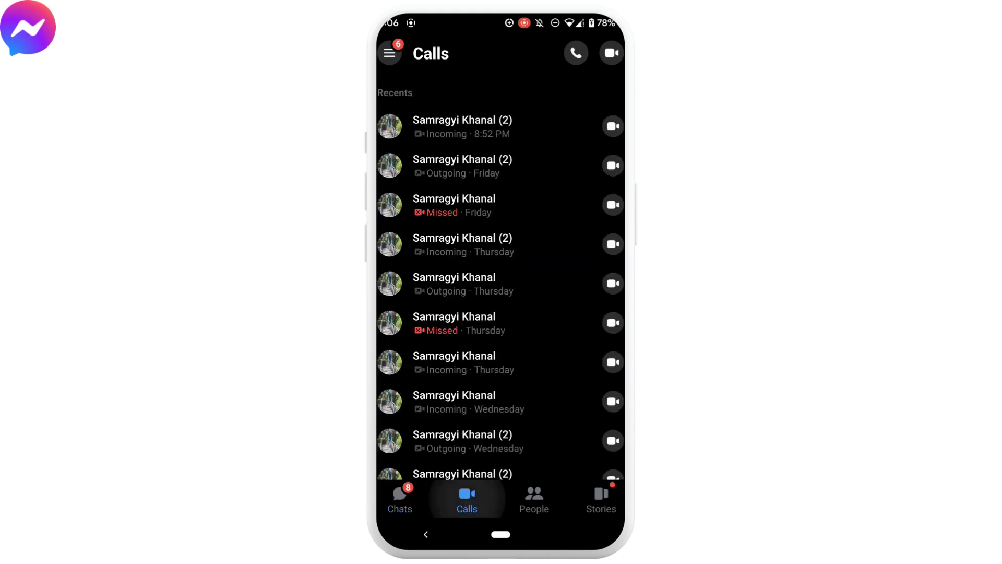
scroll(586, 299, down, 1)
mouse_move(586, 287)
mouse_down()
mouse_move(610, 235)
mouse_move(596, 407)
mouse_up()
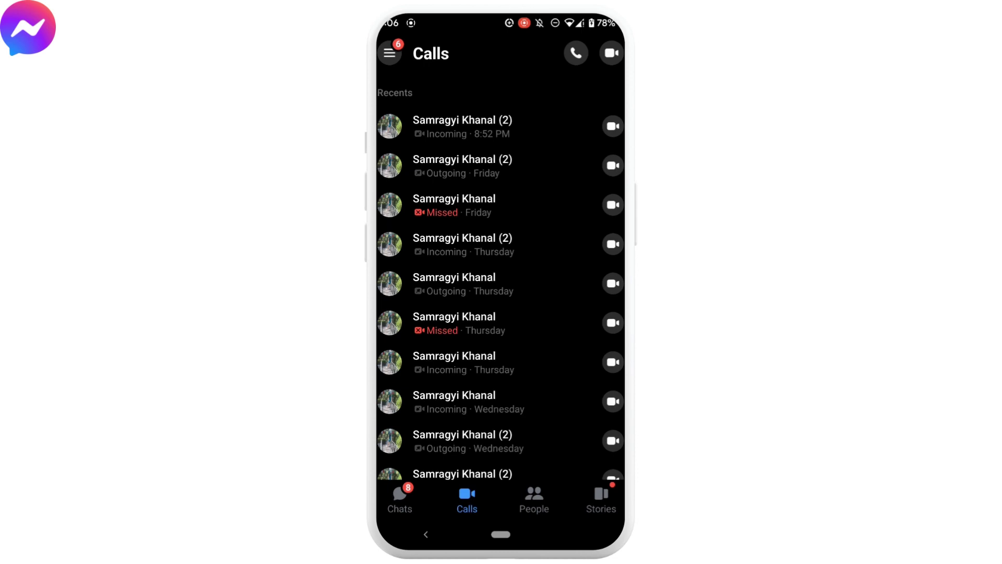
- Delete the 8:52 PM incoming call and the Friday outgoing call entries
click(545, 137)
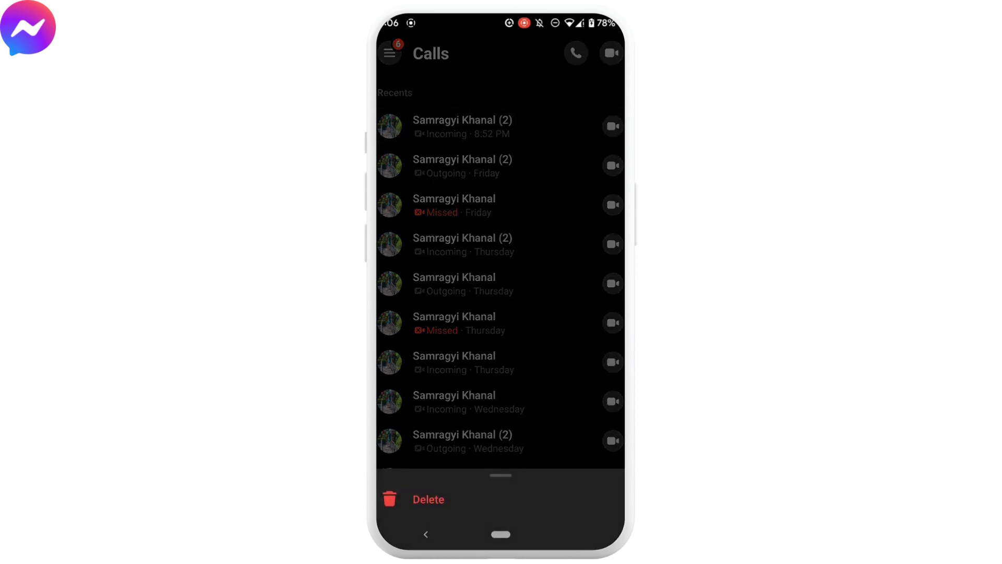
click(519, 497)
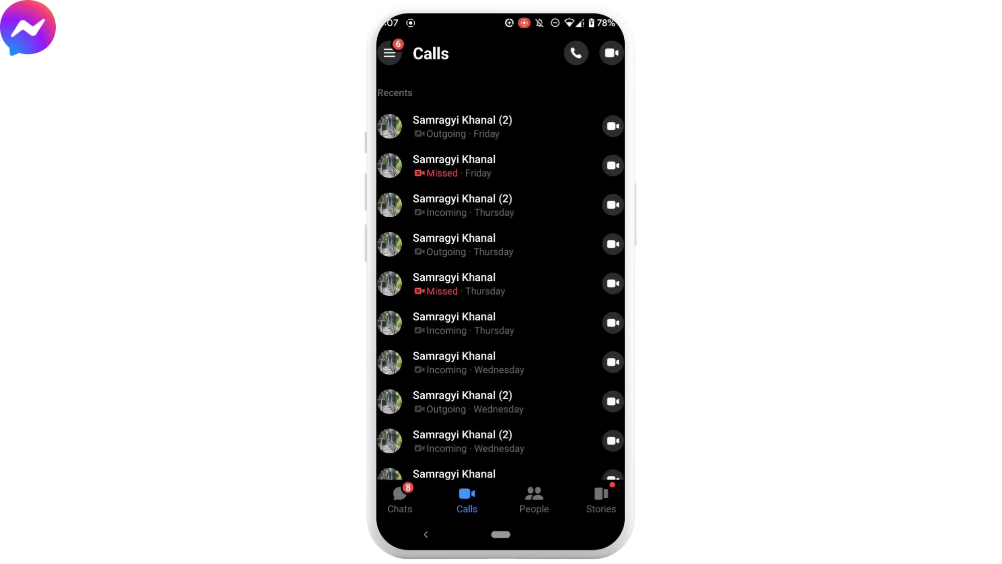
click(551, 129)
click(522, 501)
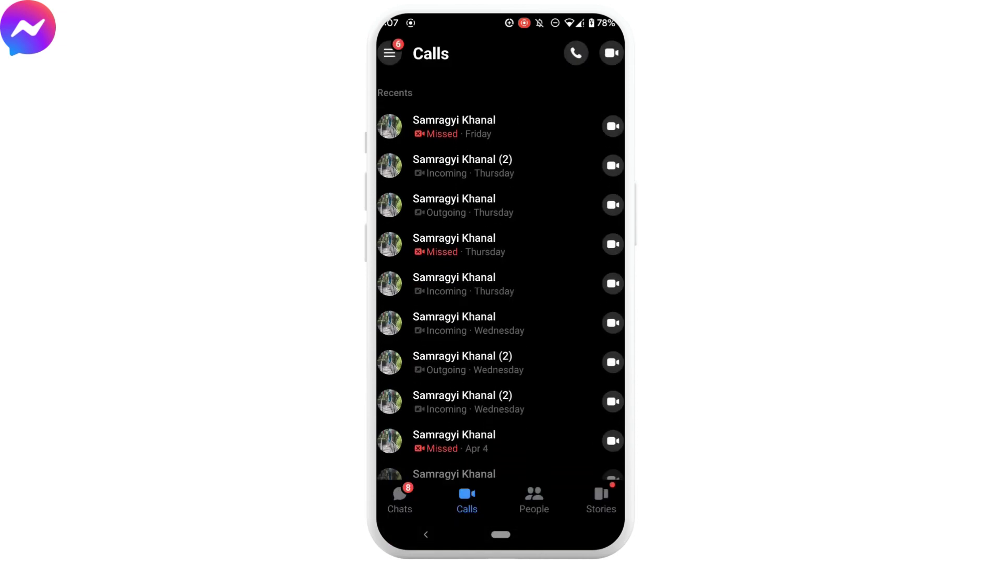